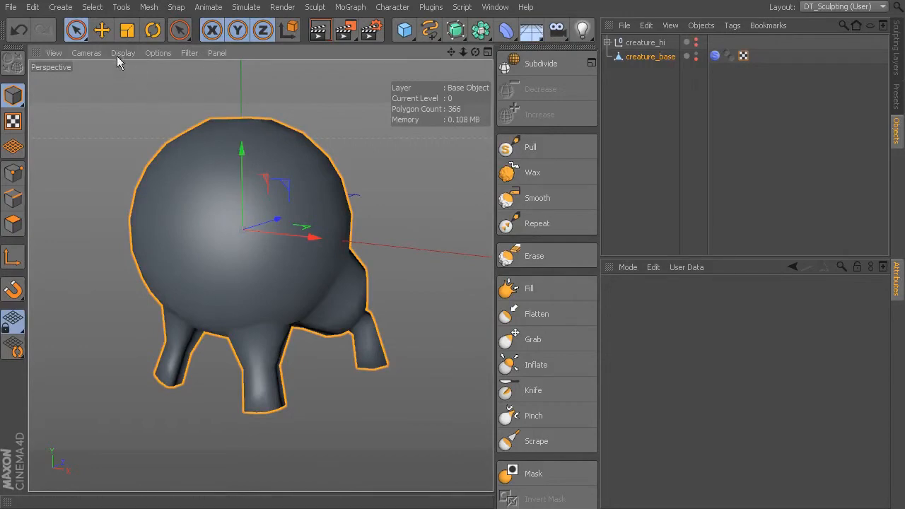
Switch the viewport display to Gouraud shading with lines so the creature's polygon edges are drawn.
left_click(119, 52)
left_click(138, 88)
mouse_move(330, 186)
left_mouse_down("alt")
mouse_move(349, 252)
mouse_move(393, 244)
mouse_move(337, 247)
mouse_move(319, 232)
mouse_move(374, 229)
left_mouse_up("alt")
scroll(383, 243, "up", 2)
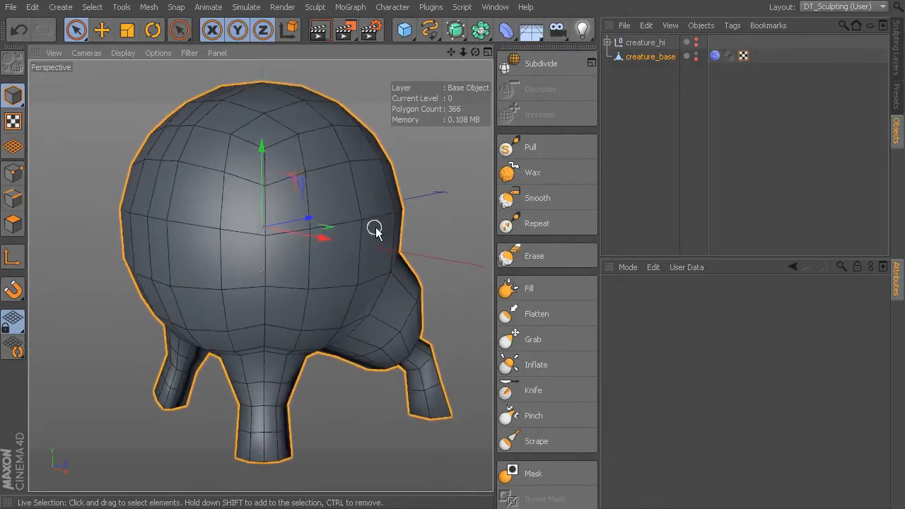
middle_click_drag(374, 229, 376, 220, "alt")
right_click_drag(376, 220, 399, 220, "alt")
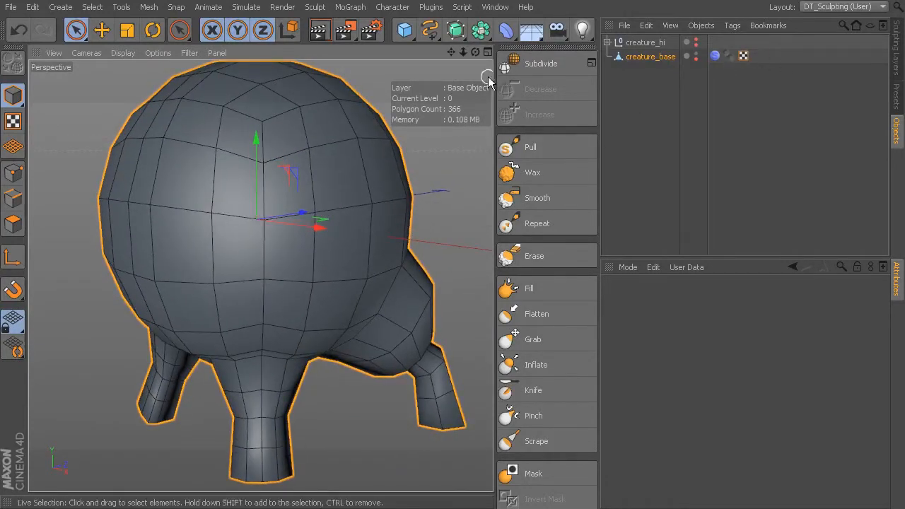
scroll(399, 180, "down", 2)
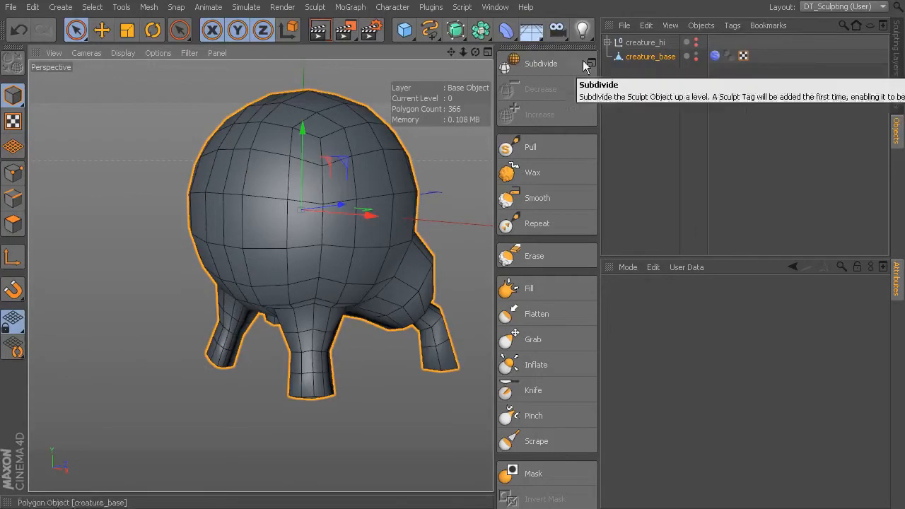
Subdivide the creature_base sculpt object twice to reach sculpt level 2.
middle_click_drag(396, 185, 347, 223, "alt")
right_click_drag(347, 223, 377, 218, "alt")
middle_click_drag(377, 218, 415, 197, "alt")
left_click(537, 66)
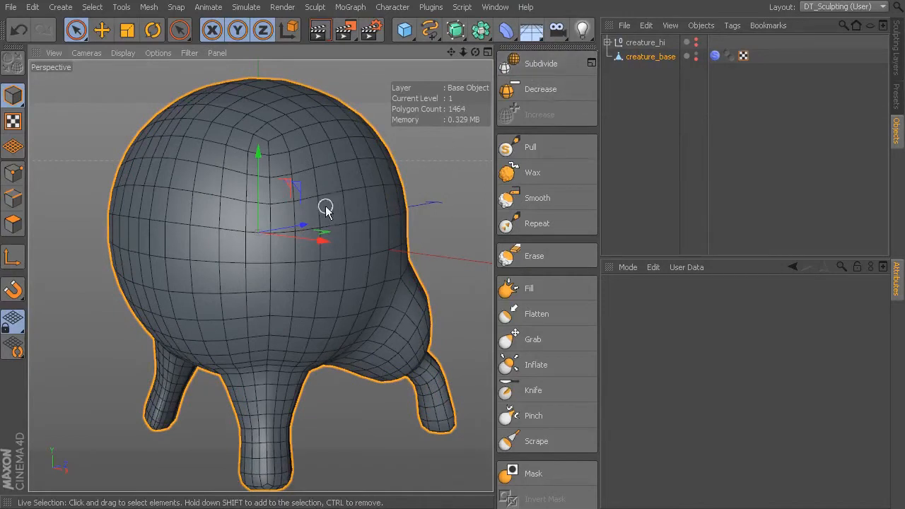
scroll(351, 207, "up", 5)
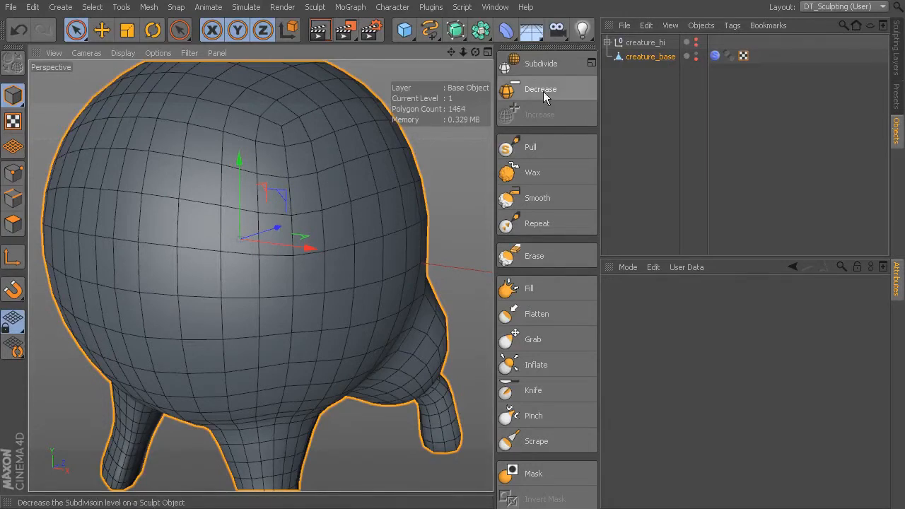
left_click(538, 64)
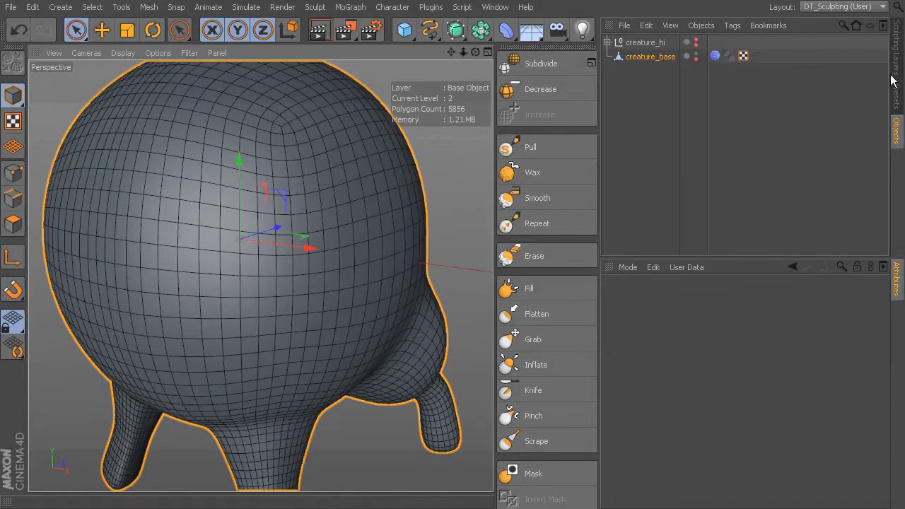
Bring up the sculpting layers and decrease the creature's sculpt level one at a time to level 0.
left_click(898, 49)
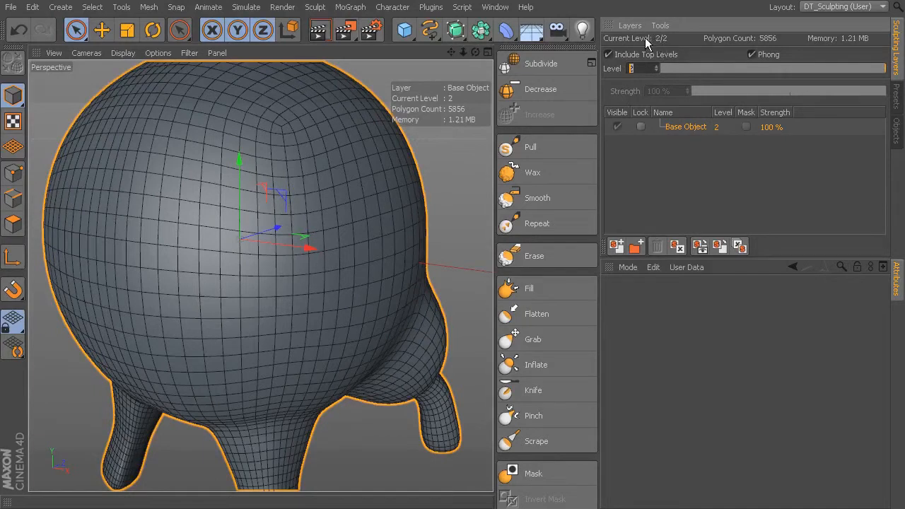
key("Return")
left_click(549, 89)
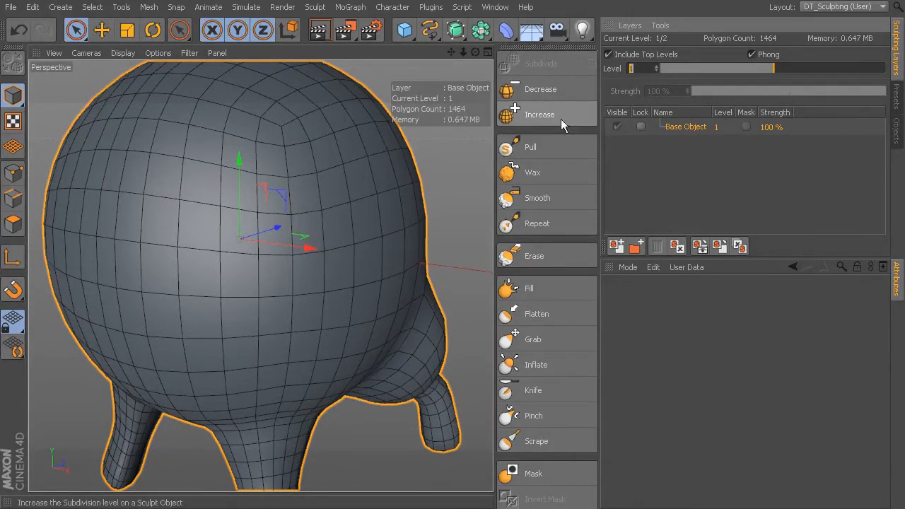
left_click(537, 89)
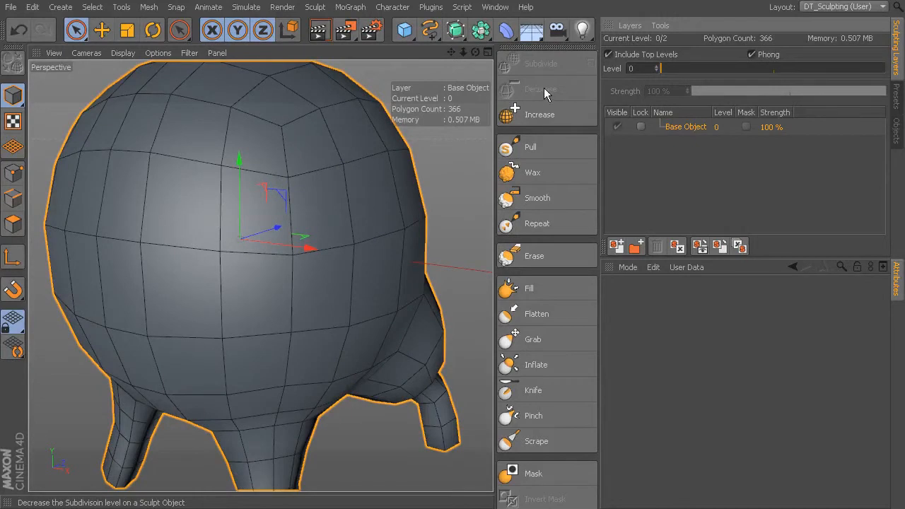
Compare the creature's mesh densities by stepping the Level value up and down, finishing at level 0.
left_click_drag(686, 67, 656, 65)
left_click(657, 67)
left_click(657, 70)
left_click(656, 70)
left_click(657, 67)
left_click(657, 67)
left_click(657, 71)
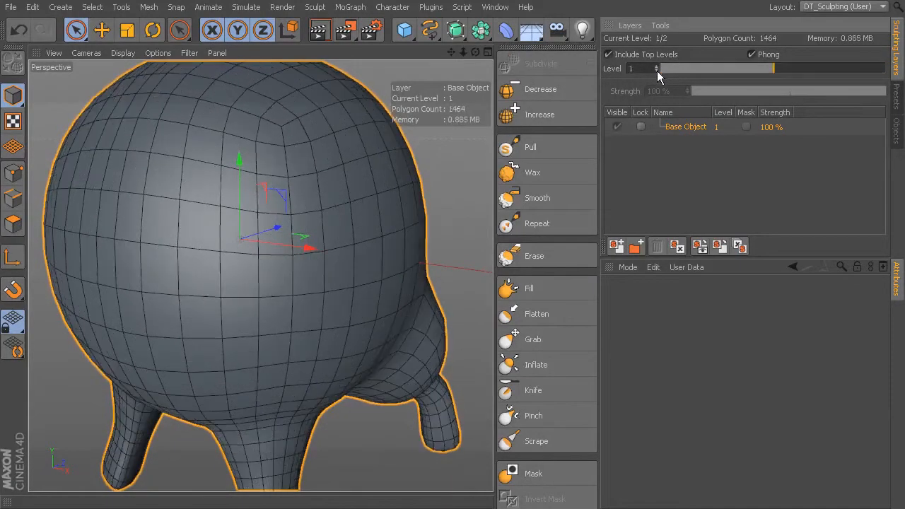
left_click(657, 71)
left_click(657, 65)
left_click(656, 70)
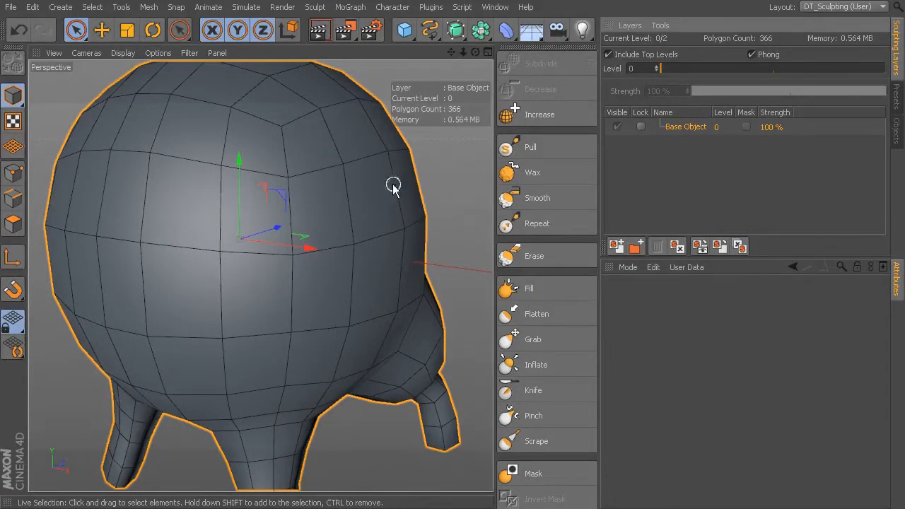
Slide the sculpt level up to 2 and back to 0, and raise it again to level 2.
left_click_drag(675, 68, 846, 63)
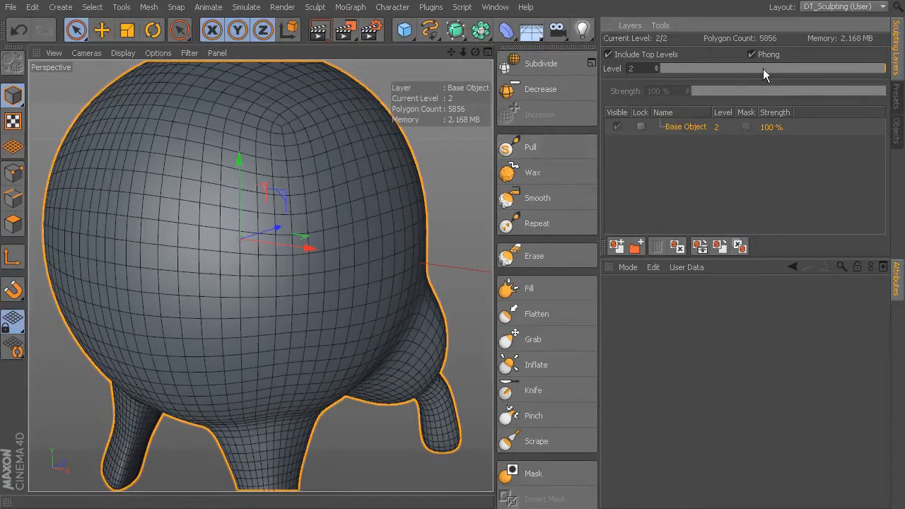
left_click_drag(800, 68, 650, 70)
left_click(538, 117)
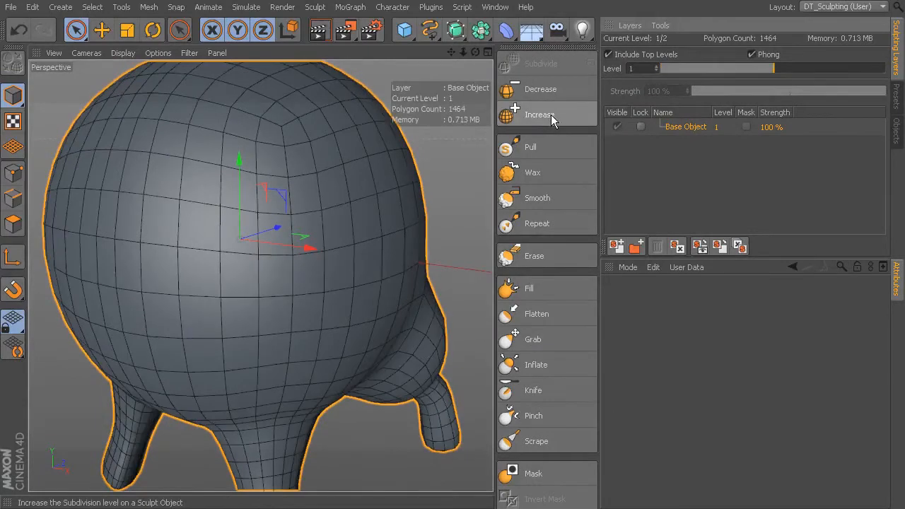
left_click(538, 117)
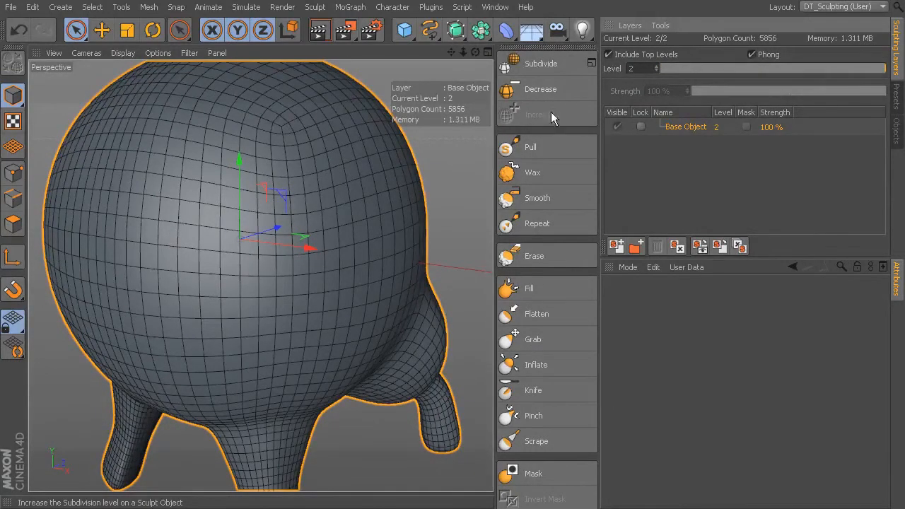
Subdivide the creature to level 3 and compare its polygon count at level 0 and level 3.
left_click(540, 65)
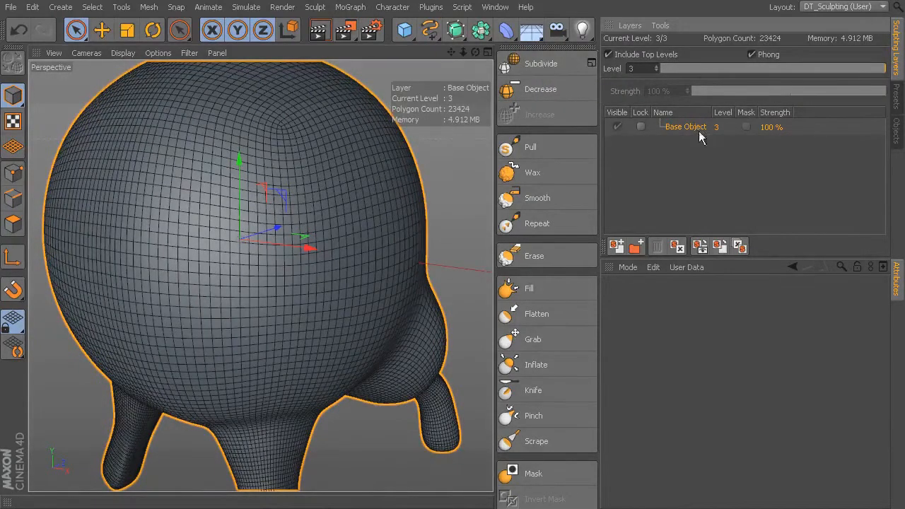
left_click_drag(832, 66, 754, 72)
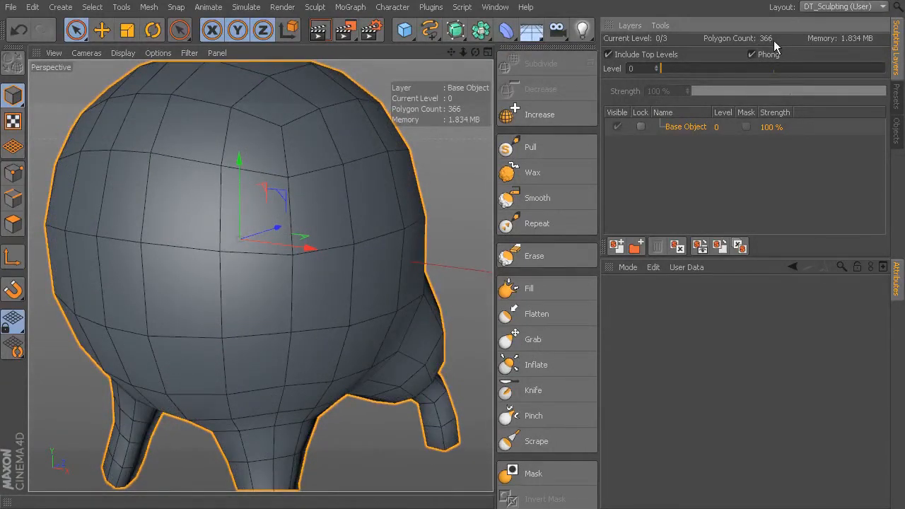
left_click_drag(677, 69, 884, 70)
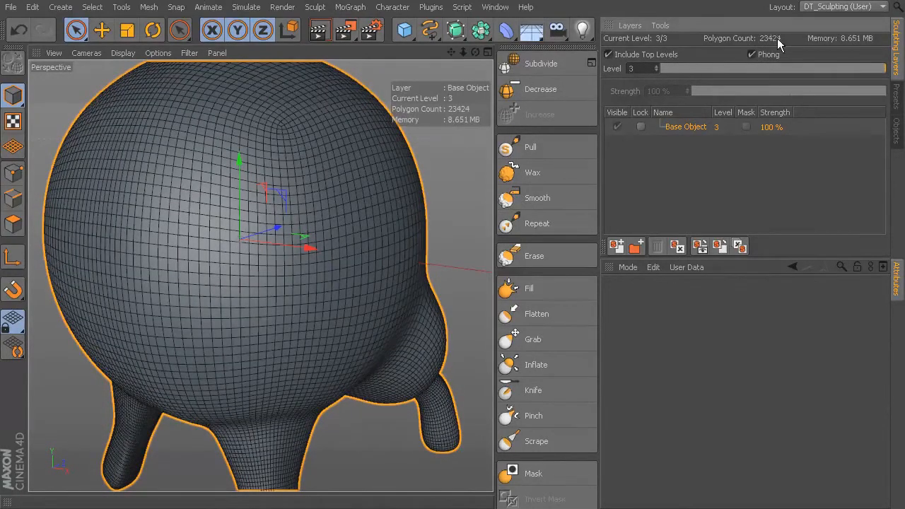
Subdivide the creature twice more to sculpt level 5 and inspect the dense mesh around the body.
left_click(542, 66)
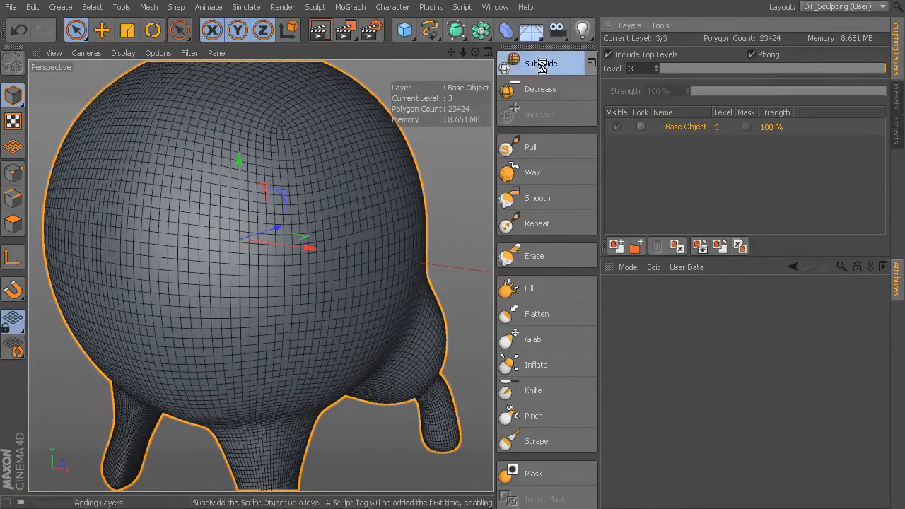
left_click(545, 71)
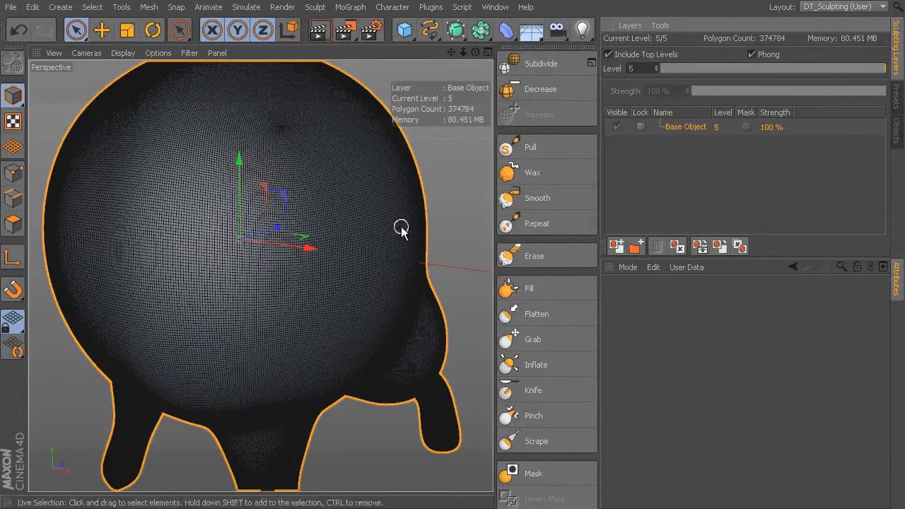
mouse_move(442, 208)
left_mouse_down("alt")
mouse_move(468, 214)
mouse_move(439, 209)
mouse_move(319, 228)
mouse_move(460, 214)
mouse_move(460, 225)
left_mouse_up("alt")
scroll(428, 233, "up", 5)
scroll(430, 237, "down", 5)
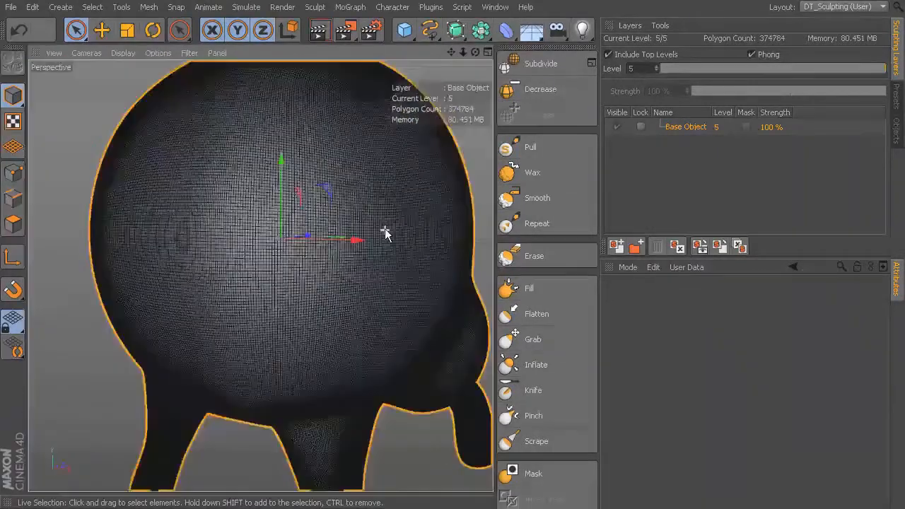
mouse_move(366, 157)
left_mouse_down("alt")
mouse_move(384, 194)
mouse_move(356, 184)
left_mouse_up("alt")
scroll(394, 185, "up", 4)
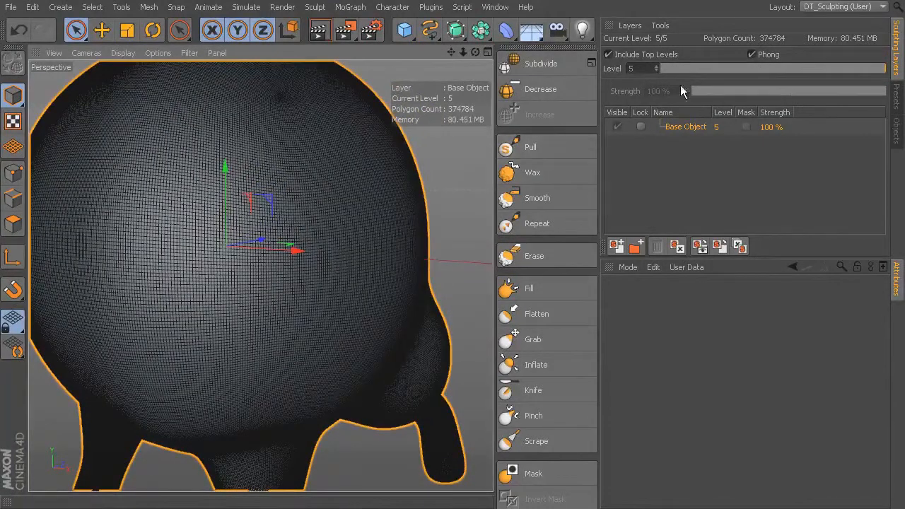
Set the sculpt level to 0 and show the properties of creature_base's Sculpt tag.
left_click(659, 68)
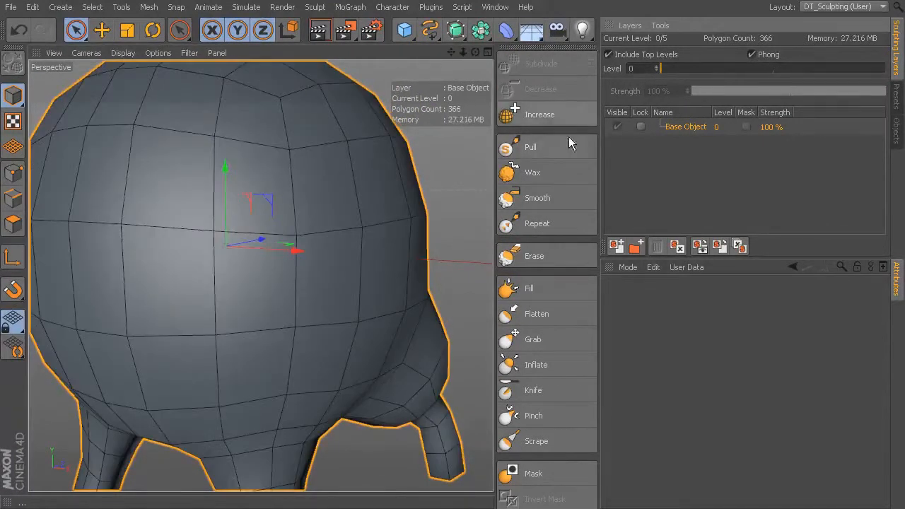
left_click(896, 131)
left_click(714, 55)
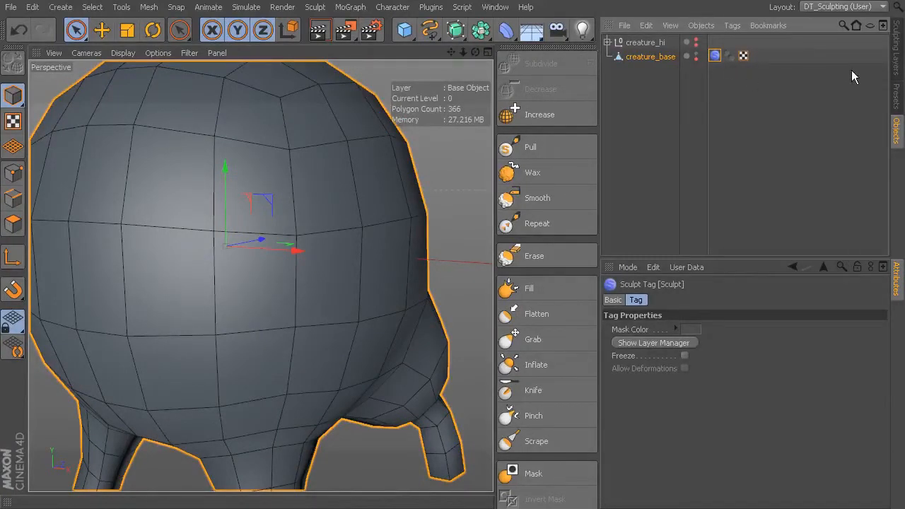
Delete all of the creature's subdivision levels higher than the current level 0.
left_click(895, 50)
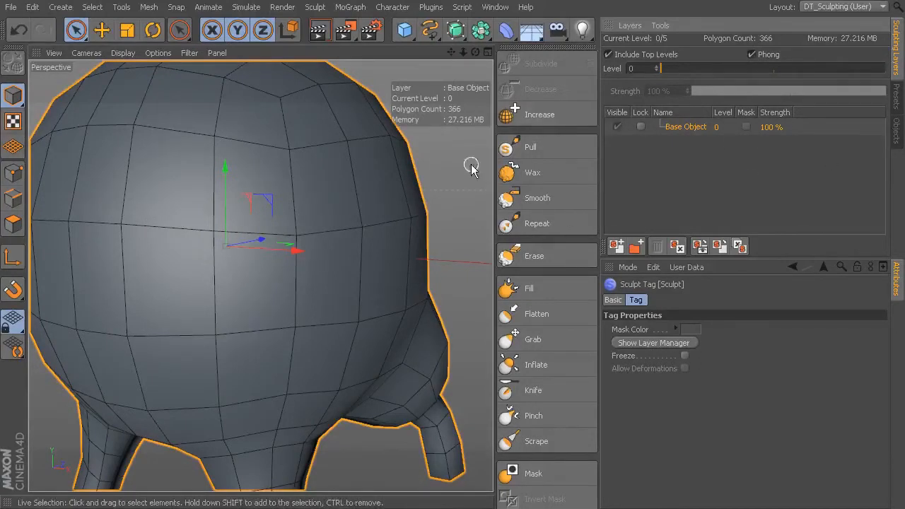
left_click(630, 25)
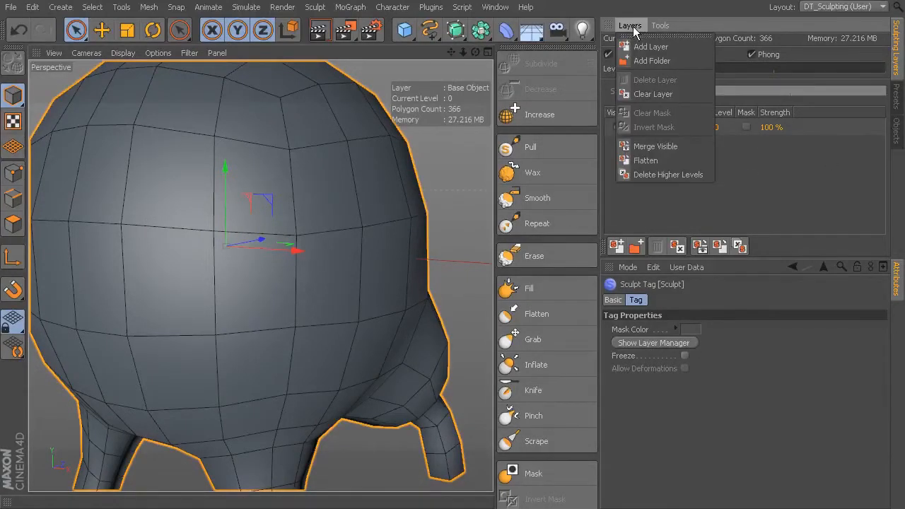
left_click(659, 174)
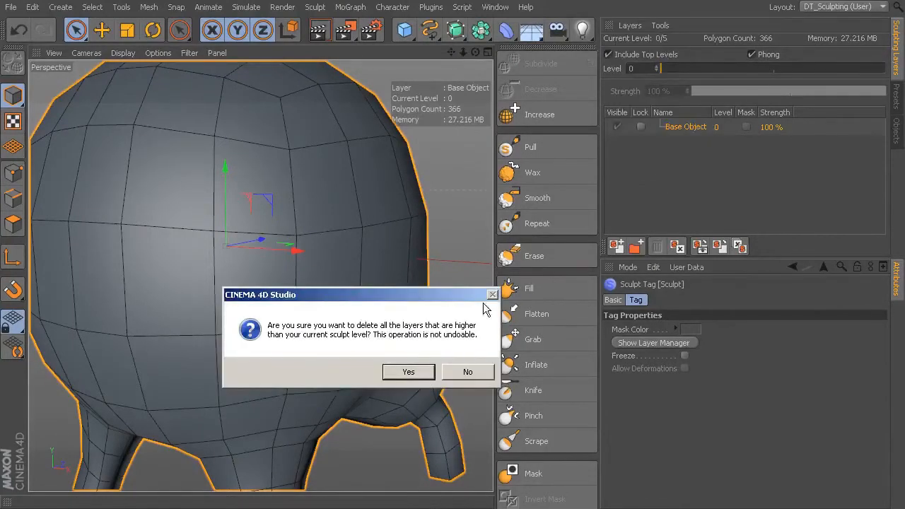
left_click_drag(408, 293, 549, 184)
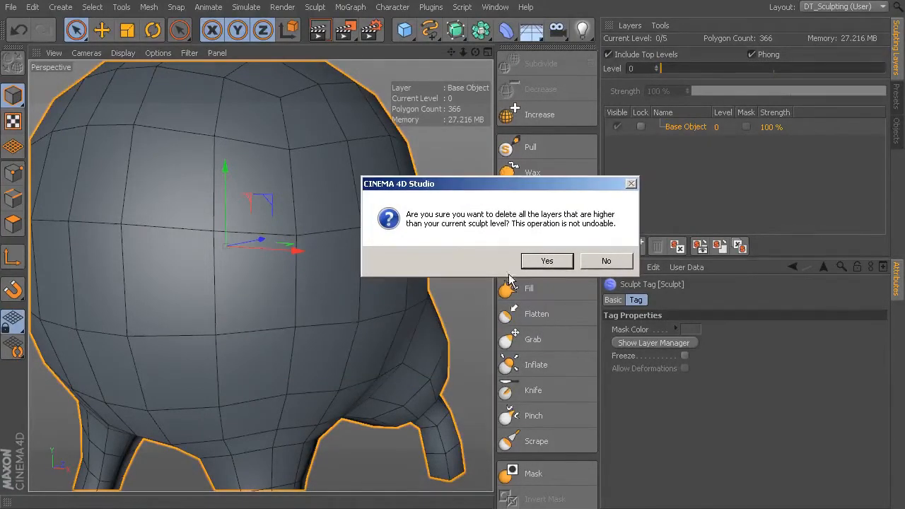
left_click(548, 261)
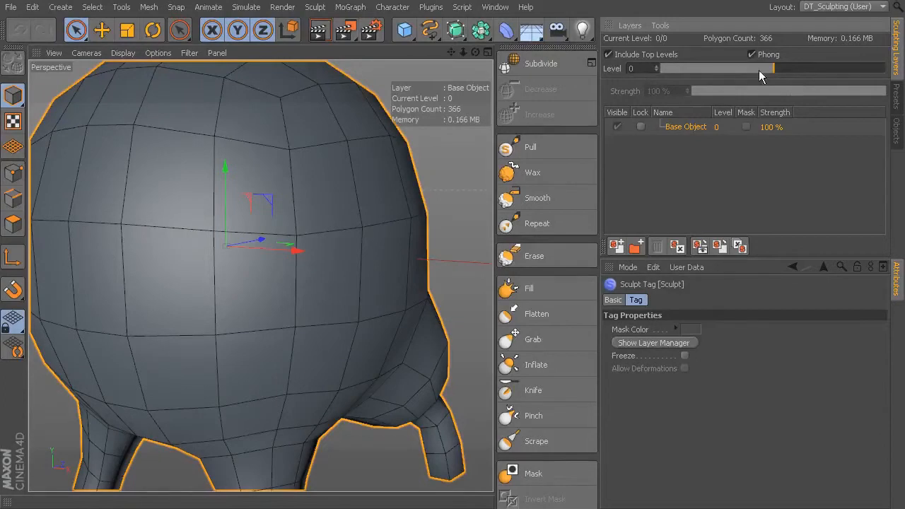
Delete the Sculpt tag from the creature_base object.
left_click(896, 131)
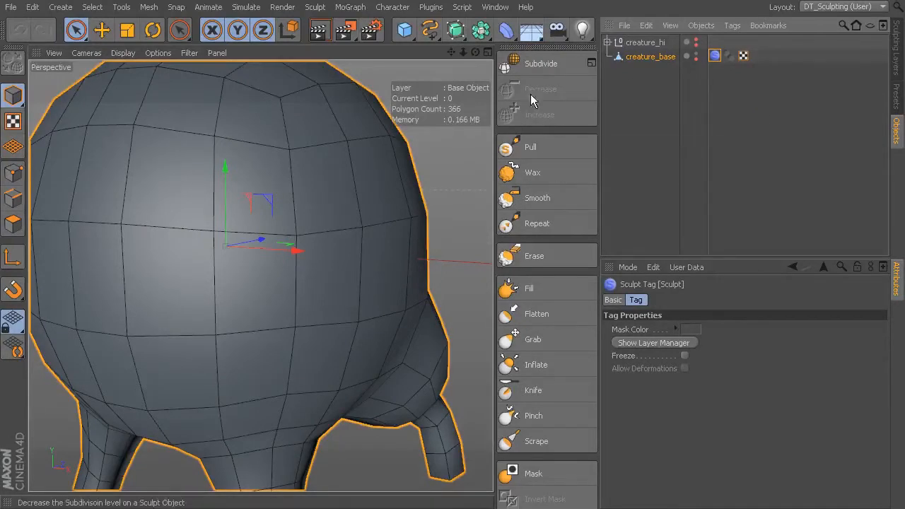
left_click(715, 56)
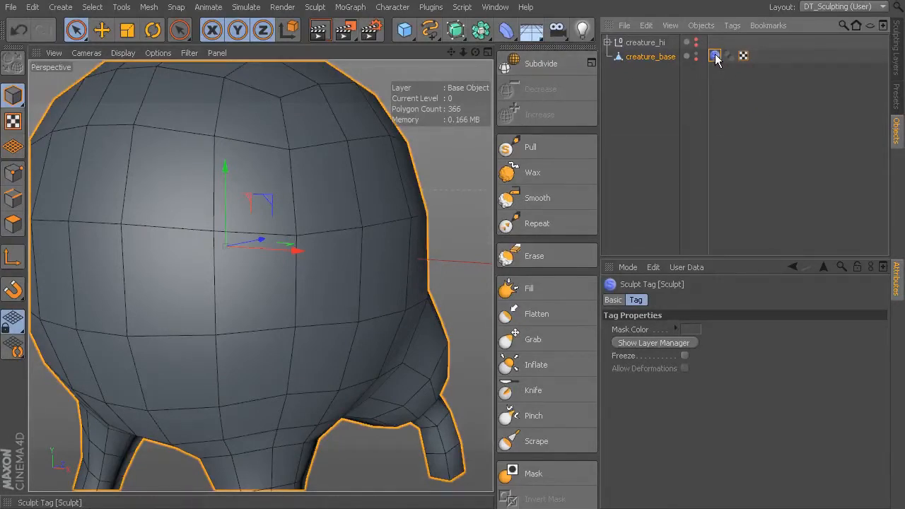
key("Delete")
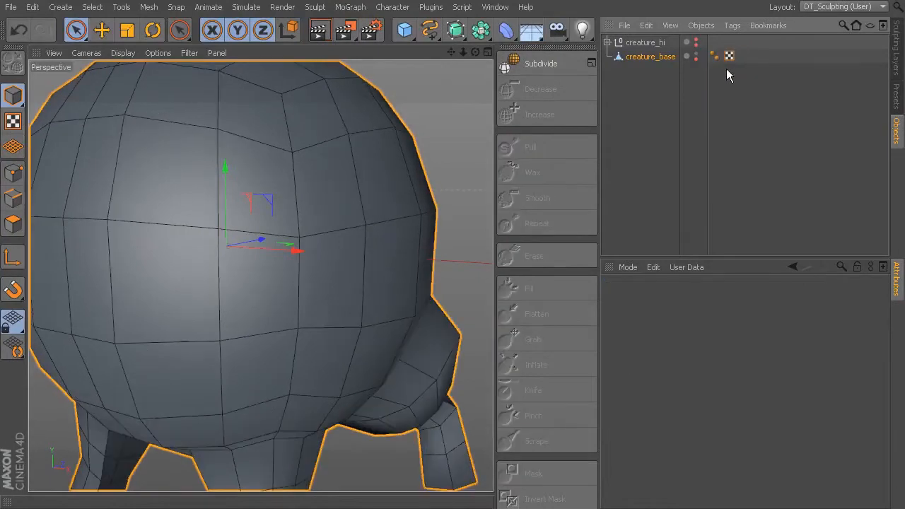
Subdivide creature_base through the sculpting subdivide options with Smoothness set to 0%.
left_click(647, 57)
mouse_move(434, 197)
left_mouse_down("alt")
mouse_move(416, 191)
mouse_move(432, 190)
left_mouse_up("alt")
middle_click_drag(433, 190, 418, 161, "alt")
right_click_drag(418, 161, 403, 159, "alt")
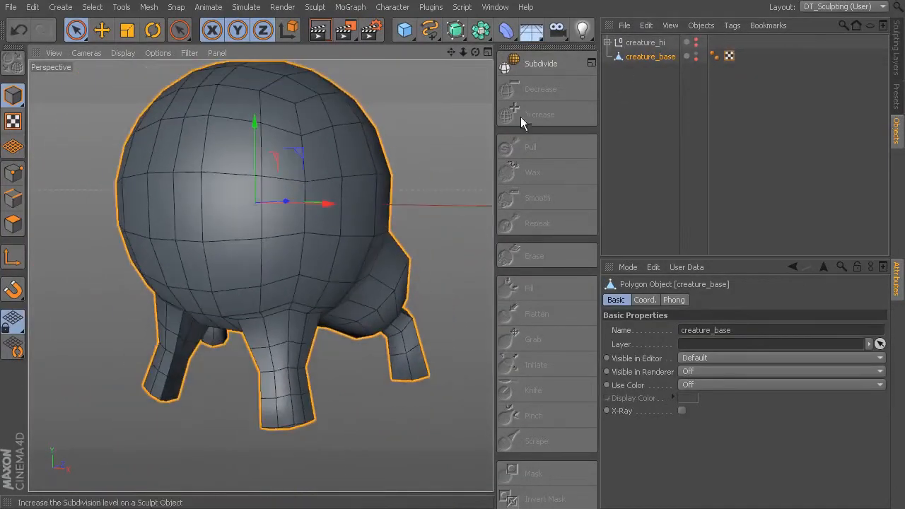
left_click(592, 64)
left_click_drag(632, 40, 677, 147)
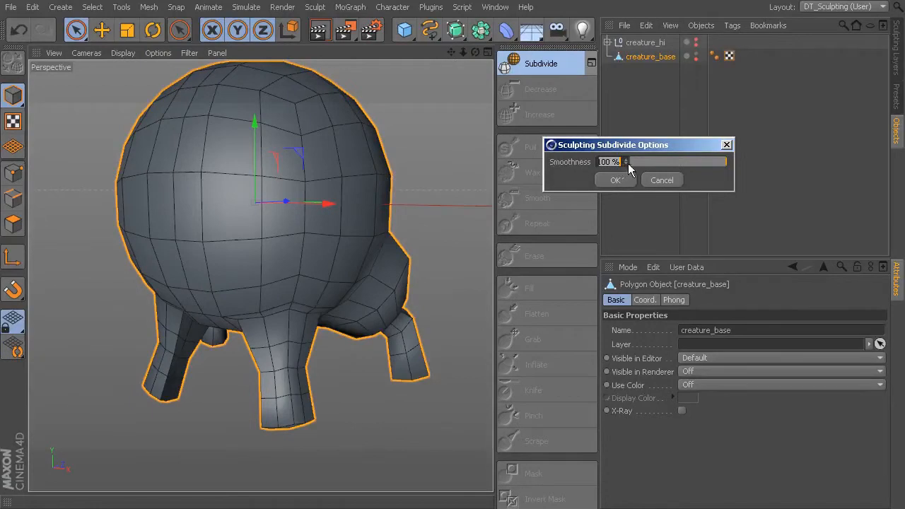
left_click_drag(645, 164, 742, 166)
left_click_drag(687, 164, 625, 167)
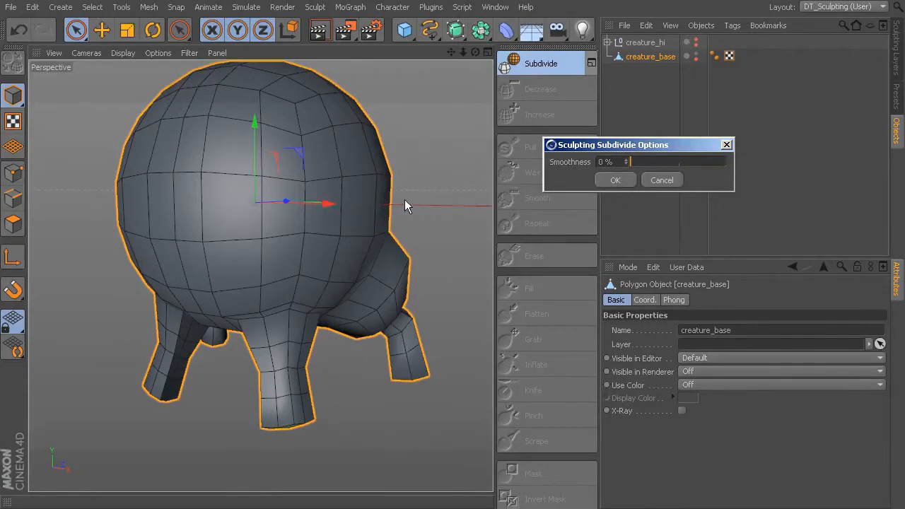
left_click(628, 180)
scroll(415, 210, "up", 5)
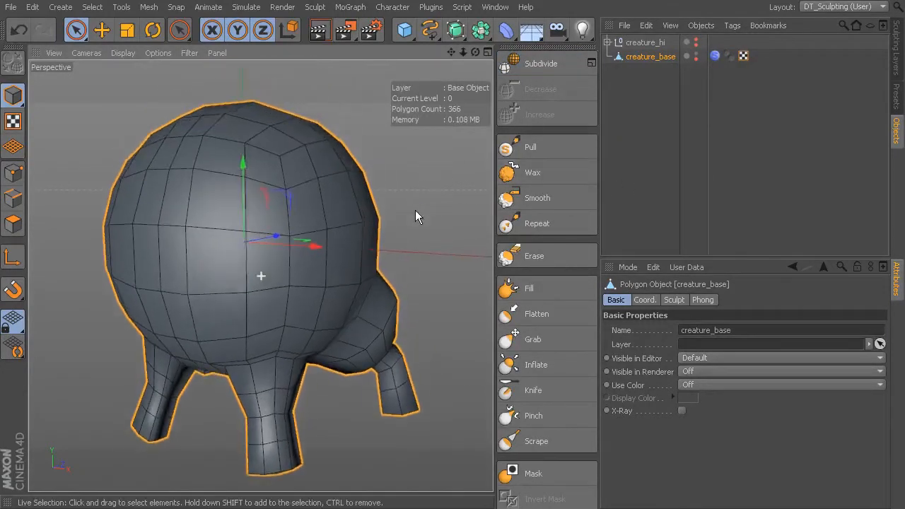
Subdivide the creature_base sculpt mesh twice to level 2, keeping the 0% smoothness, and inspect its faceted outline.
scroll(447, 215, "up", 2)
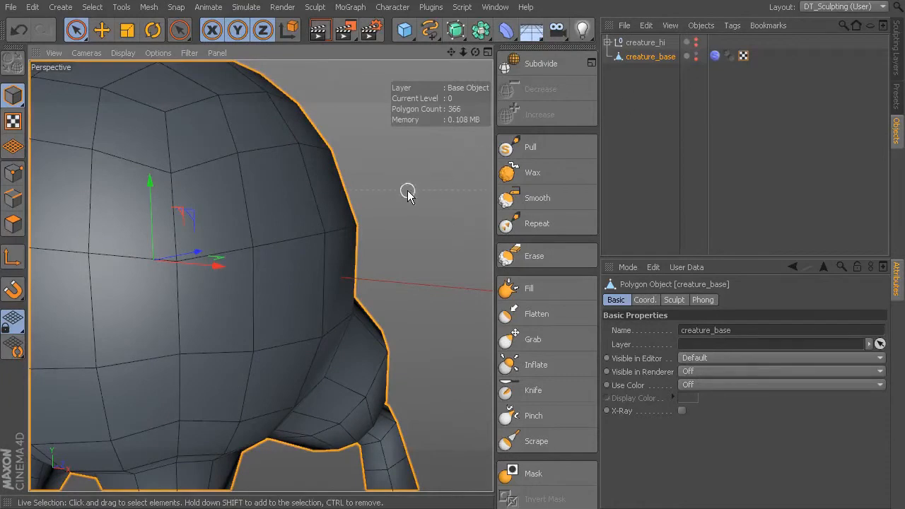
scroll(424, 187, "up", 2)
left_click_drag(433, 187, 370, 161, "alt")
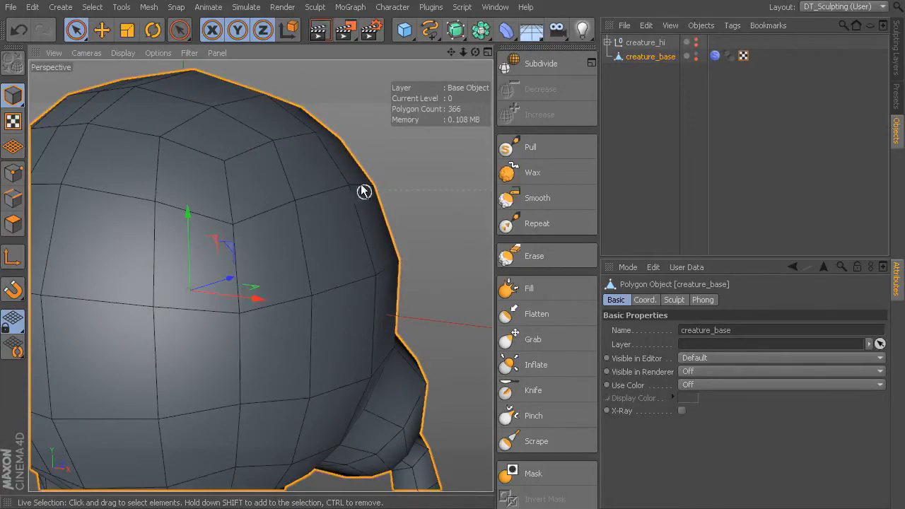
left_click(548, 65)
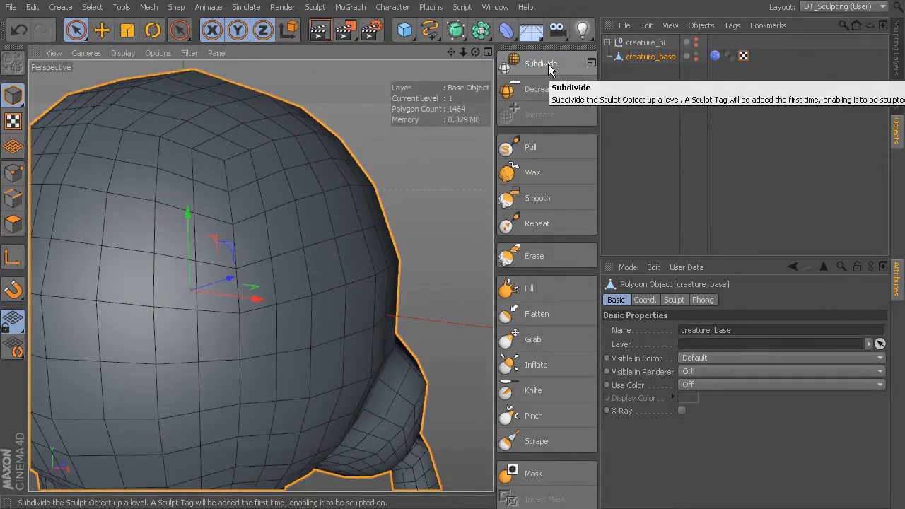
left_click_drag(386, 224, 353, 234, "alt")
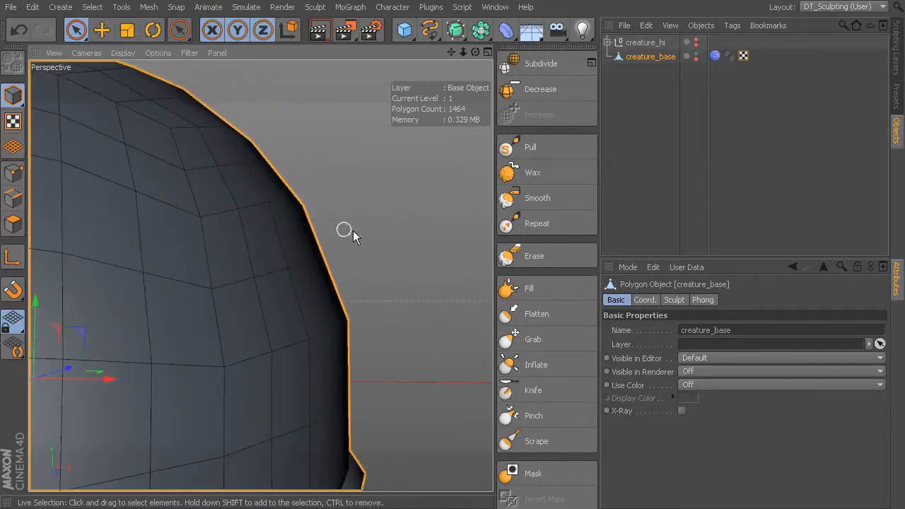
left_click(539, 65)
mouse_move(376, 186)
left_mouse_down("alt")
mouse_move(295, 234)
mouse_move(380, 226)
mouse_move(295, 234)
mouse_move(215, 258)
mouse_move(388, 233)
left_mouse_up("alt")
right_click_drag(387, 233, 444, 238, "alt")
mouse_move(444, 239)
left_mouse_down("alt")
mouse_move(463, 244)
mouse_move(417, 252)
mouse_move(445, 236)
left_mouse_up("alt")
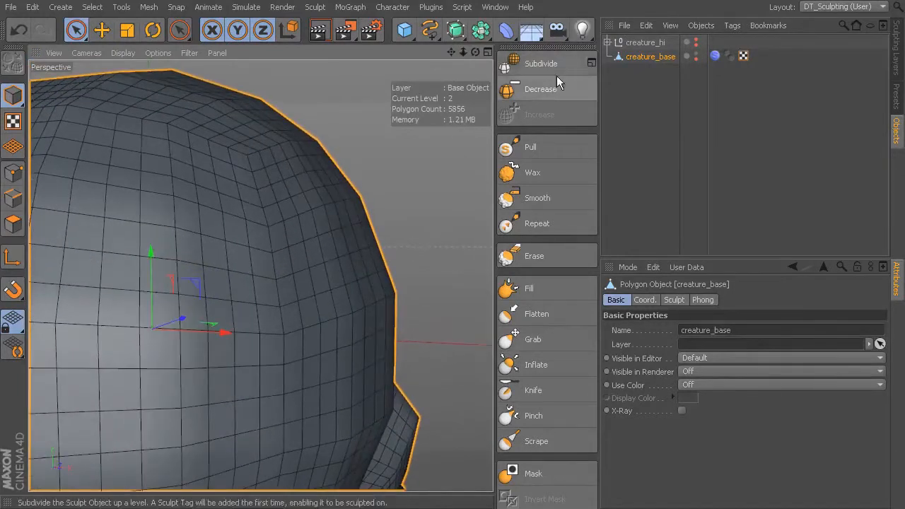
Check the sculpting subdivide options, close them without changes, and examine the mesh around the creature's body.
left_click(591, 63)
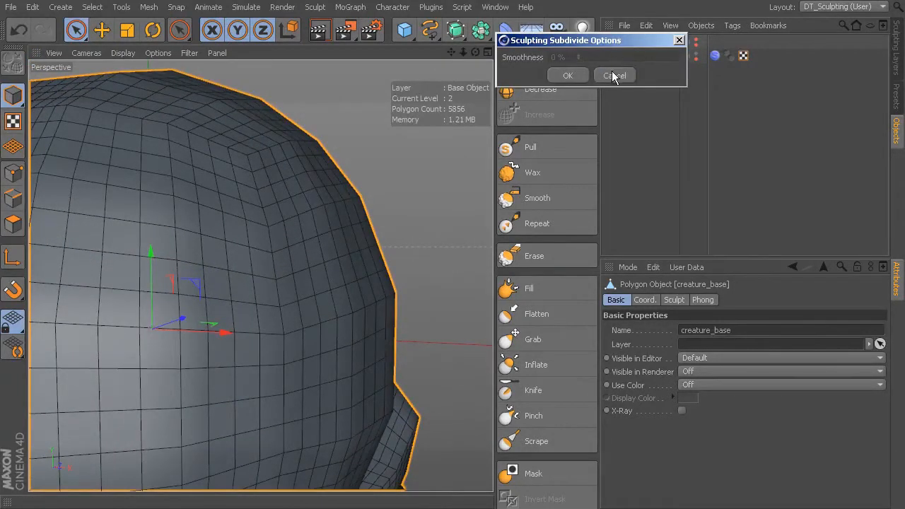
left_click(613, 76)
left_click_drag(424, 206, 337, 203, "alt")
right_click_drag(337, 203, 376, 203, "alt")
left_click_drag(375, 201, 392, 196, "alt")
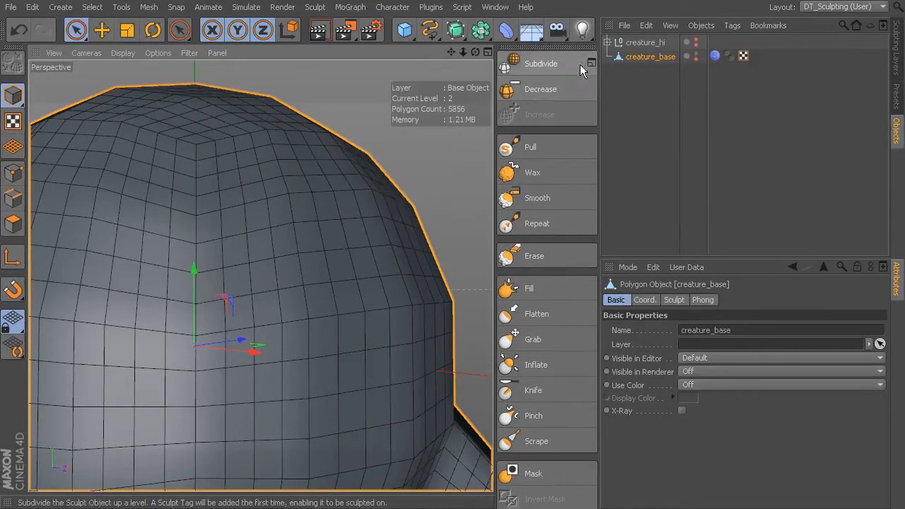
left_click_drag(413, 215, 341, 152, "alt")
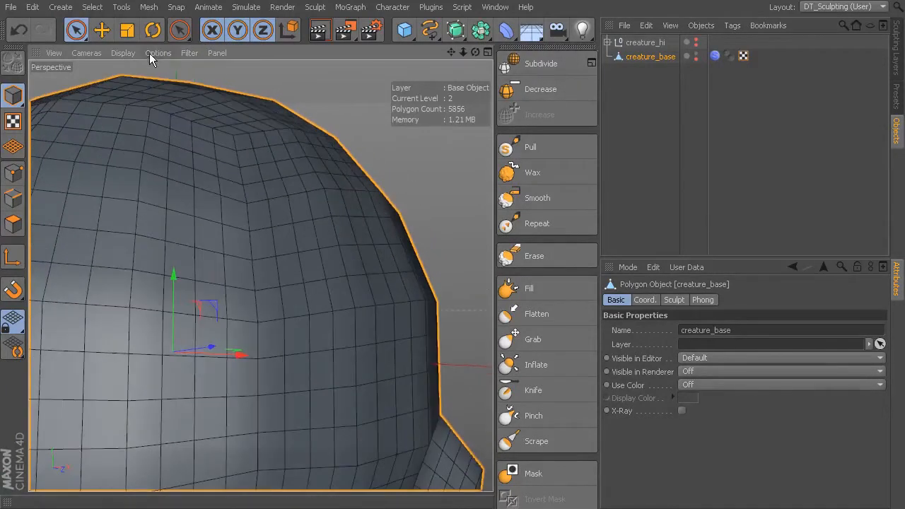
Examine the unsmoothed surface in Gouraud Shading, and restore the Gouraud Shading (Lines) display.
left_click(130, 53)
left_click(139, 79)
scroll(242, 171, "down", 4)
mouse_move(243, 171)
left_mouse_down("alt")
mouse_move(425, 208)
mouse_move(319, 210)
mouse_move(287, 221)
left_mouse_up("alt")
right_click_drag(296, 218, 420, 222, "alt")
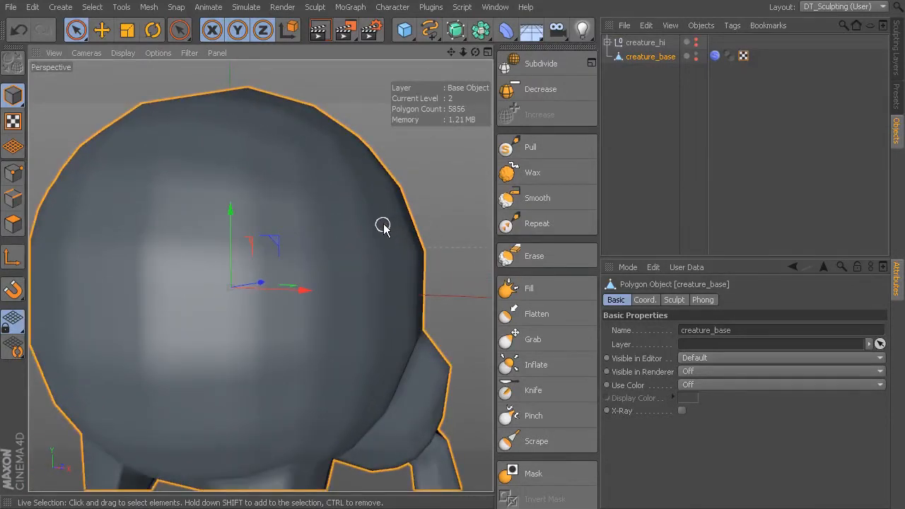
left_click(129, 54)
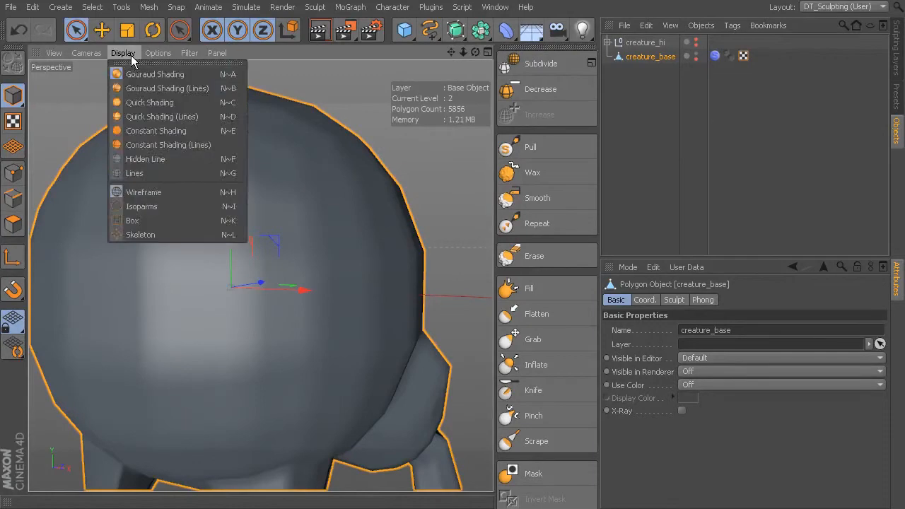
left_click(128, 87)
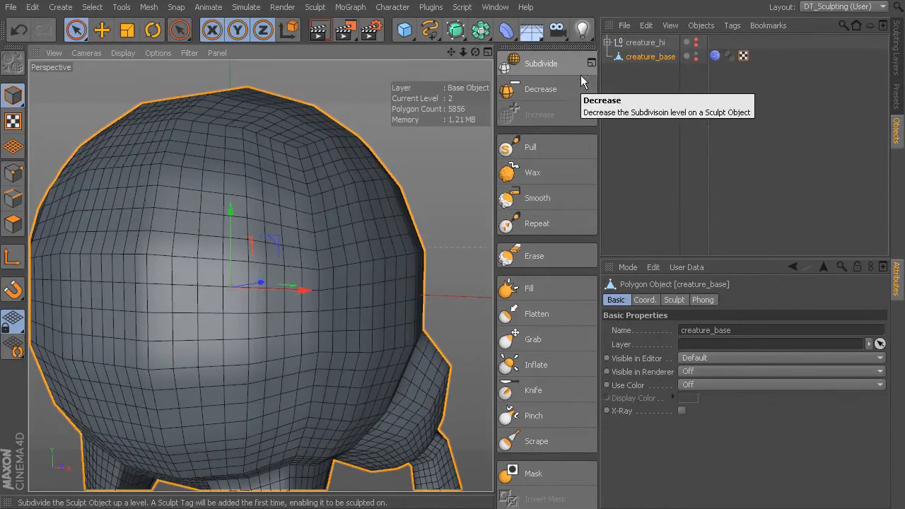
Decrease the creature's subdivision to level 0 and delete the Sculpt tag from creature_base.
left_click(560, 90)
left_click(561, 90)
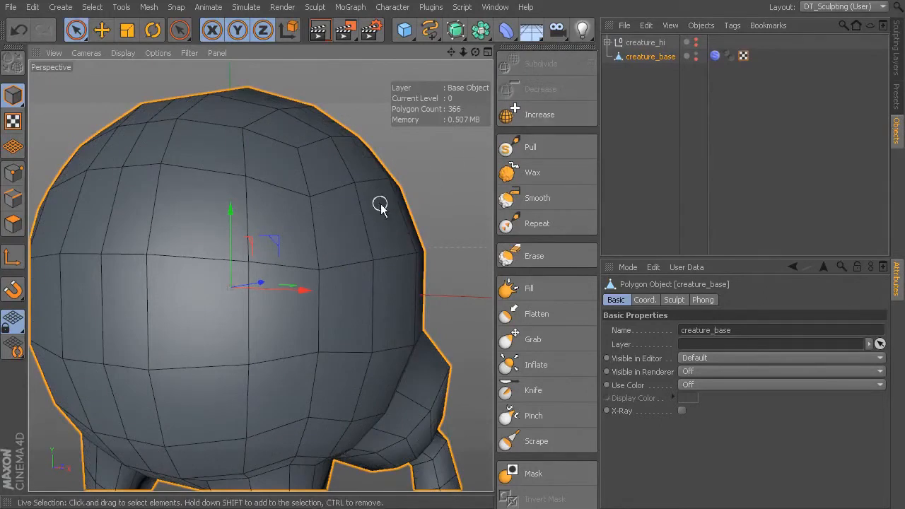
left_click(715, 57)
key("Delete")
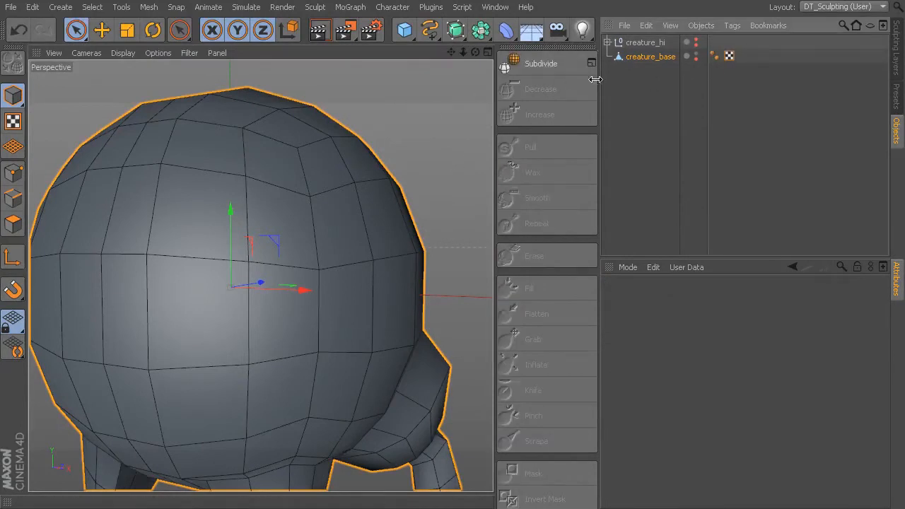
Make creature_base sculptable again through the sculpting subdivide options with Smoothness set to 100%.
left_click(592, 64)
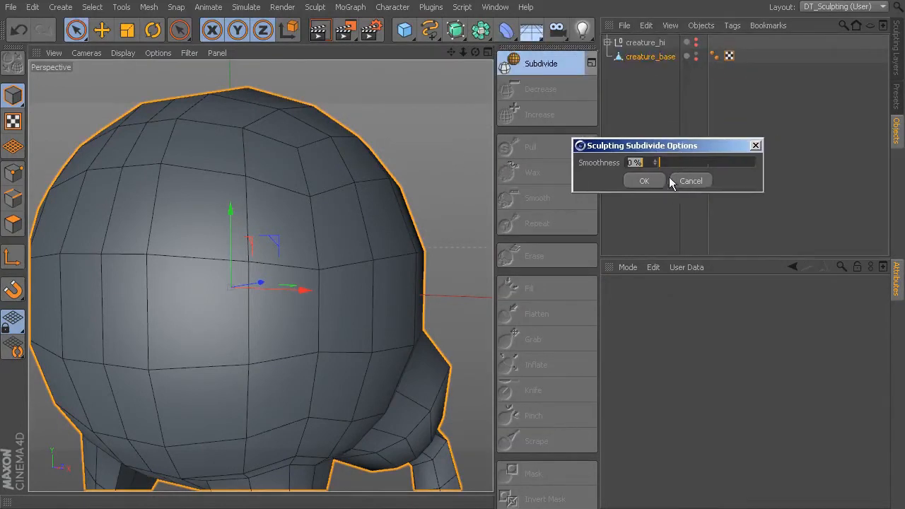
left_click_drag(665, 162, 705, 170)
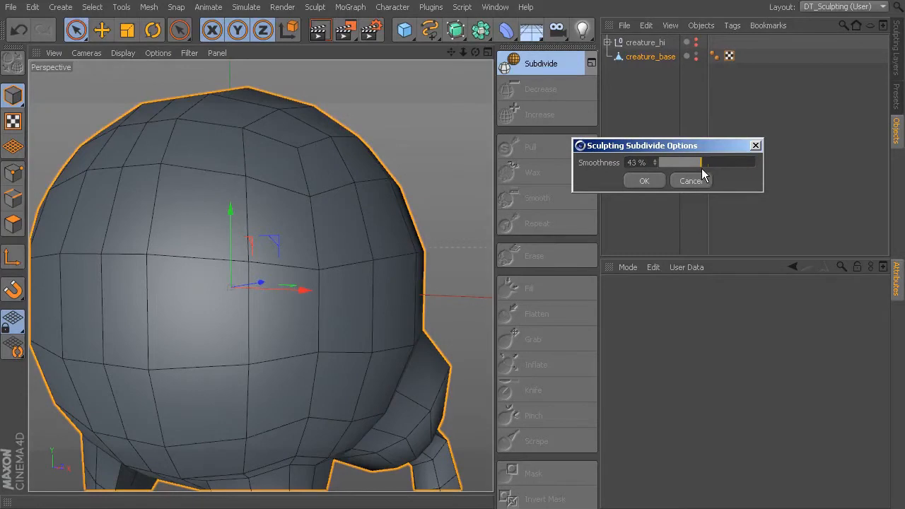
left_click_drag(704, 165, 772, 166)
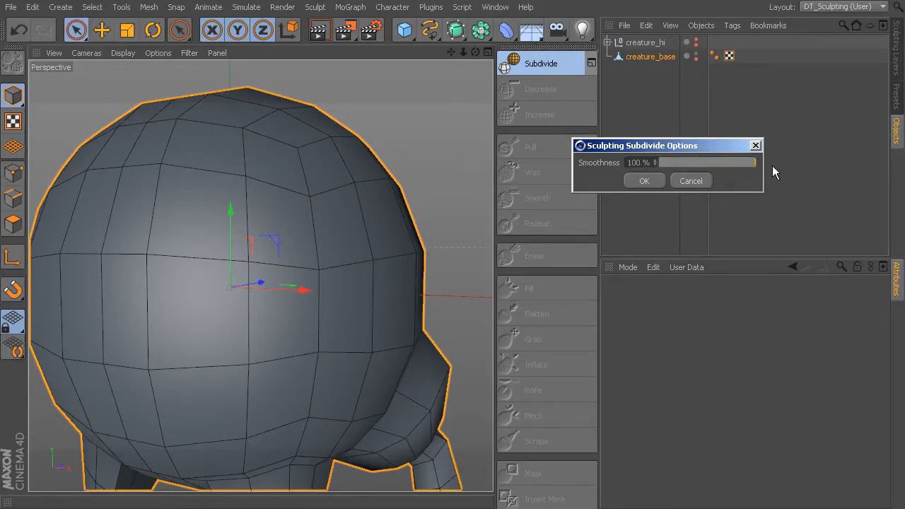
left_click(644, 181)
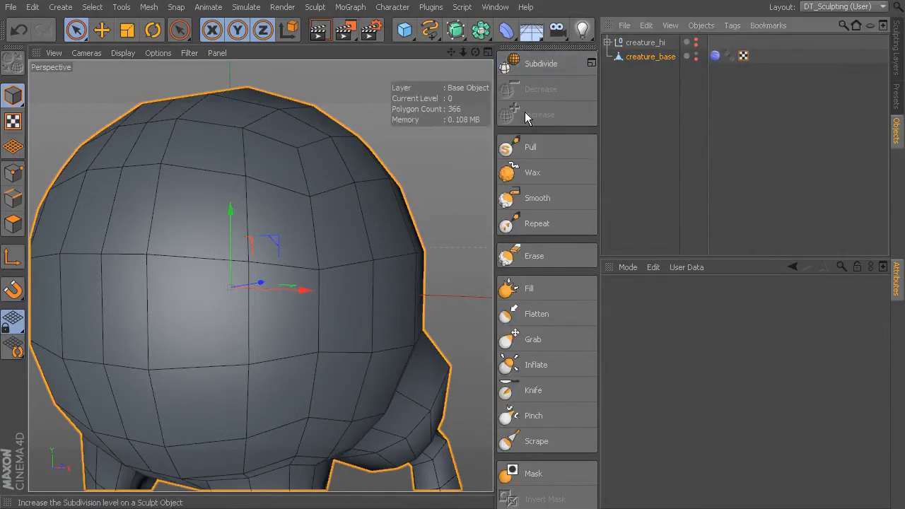
Subdivide creature_base five times up to level 5, bringing the sculpting layers into view along the way.
left_click(556, 63)
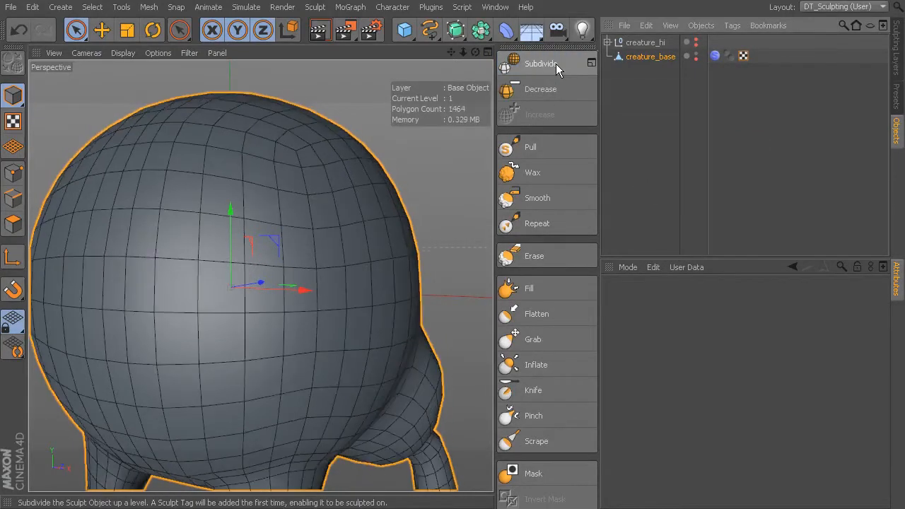
left_click(556, 65)
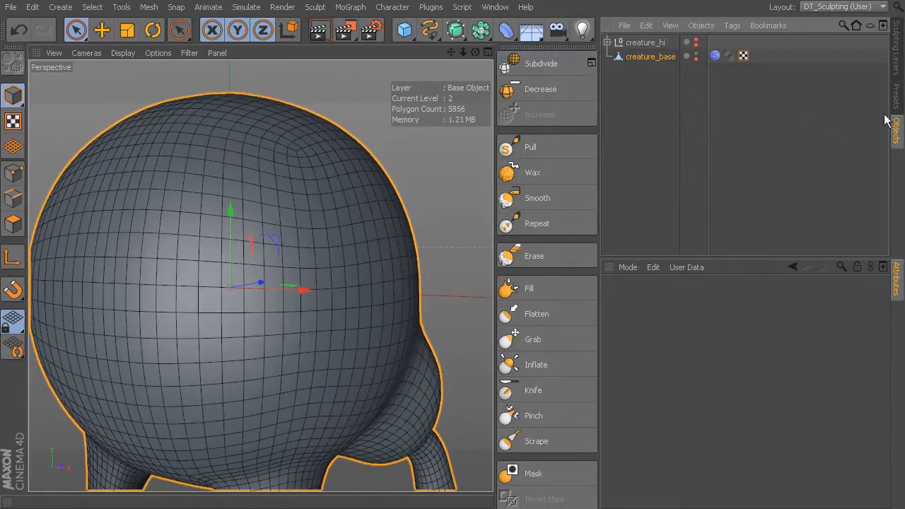
left_click(898, 67)
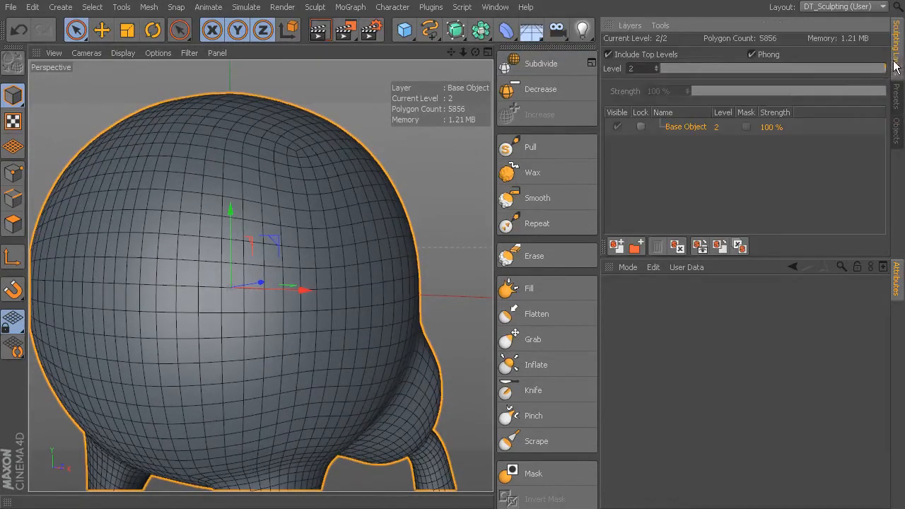
left_click(555, 62)
left_click(556, 64)
left_click(554, 64)
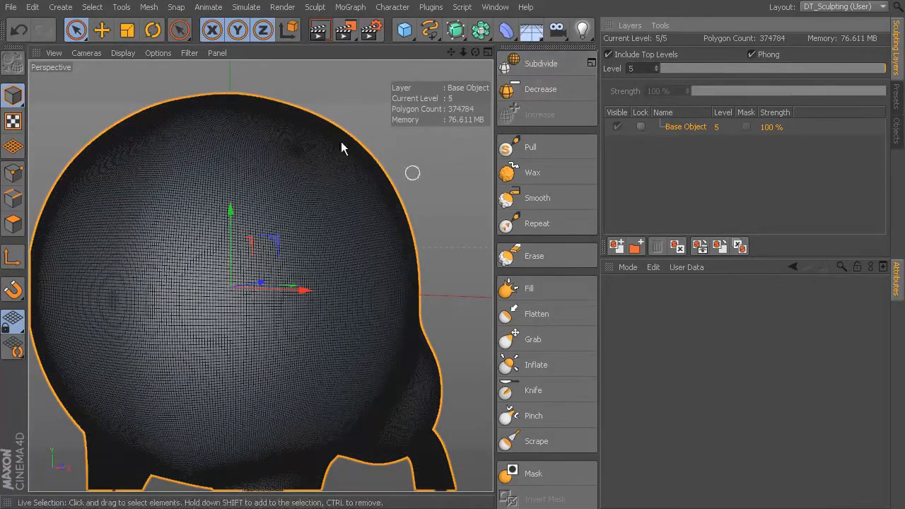
Change the viewport display to Gouraud Shading without lines and view the creature's smoothed body and legs.
left_click(123, 53)
left_click(136, 72)
mouse_move(283, 155)
left_mouse_down("alt")
mouse_move(334, 180)
mouse_move(368, 212)
mouse_move(370, 198)
mouse_move(321, 221)
left_mouse_up("alt")
right_click_drag(321, 221, 400, 212, "alt")
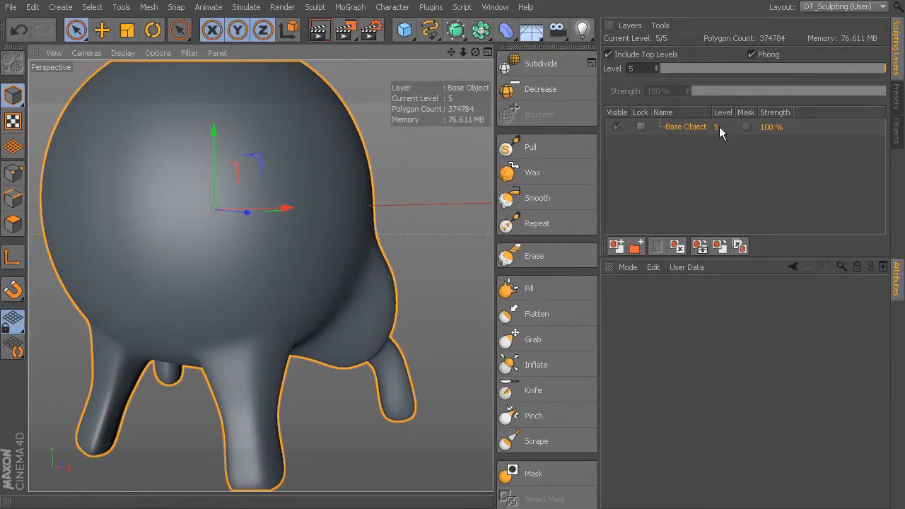
Lower the creature's sculpting level to 3, and raise it back to level 5.
left_click(781, 65)
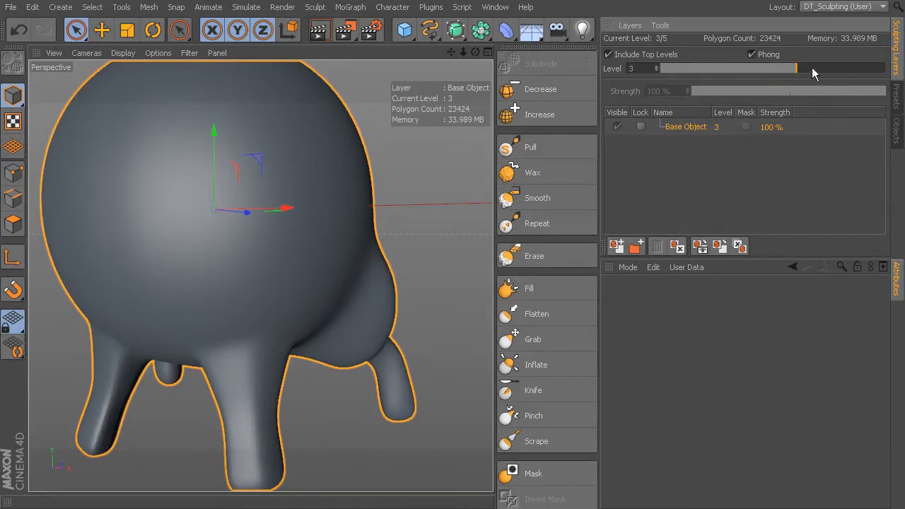
left_click(884, 68)
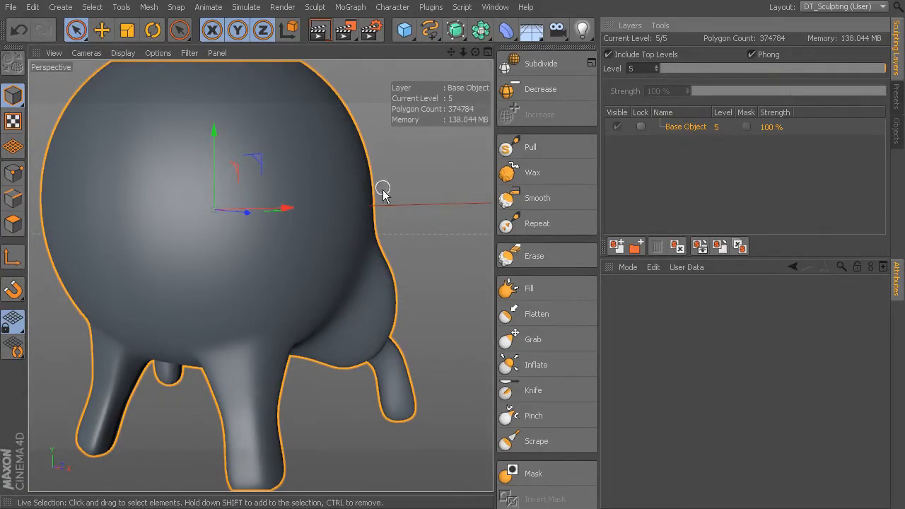
scroll(428, 205, "down", 3)
scroll(425, 205, "up", 3)
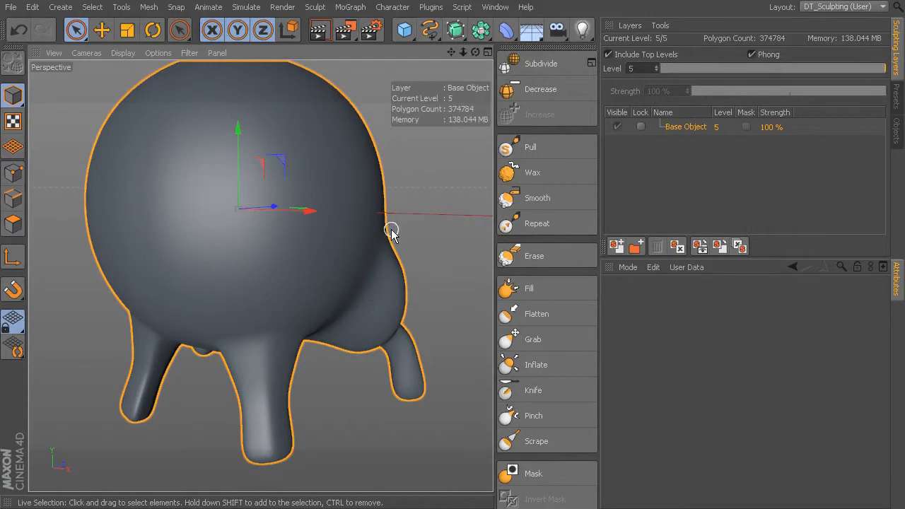
left_click(897, 132)
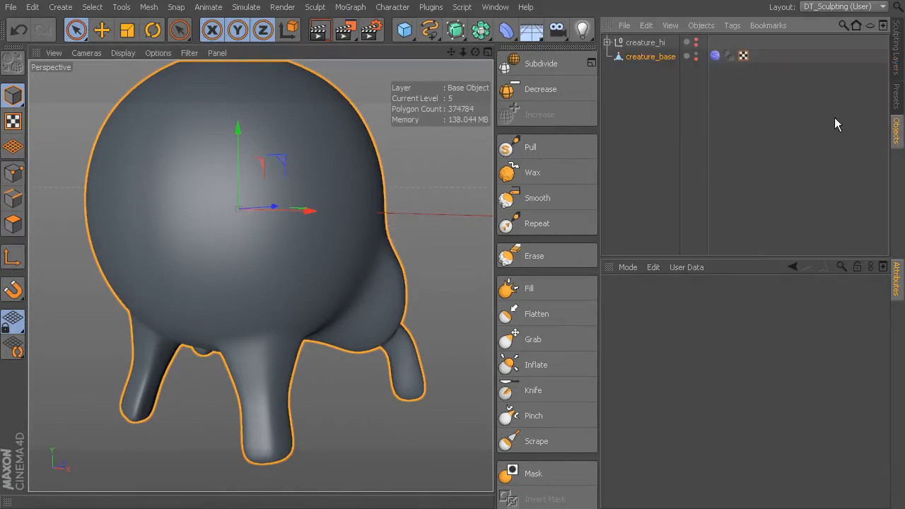
left_click(896, 56)
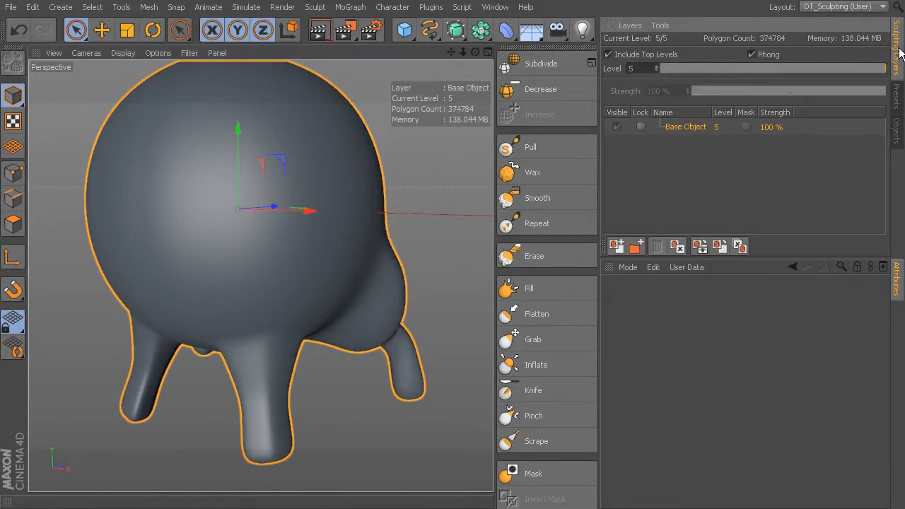